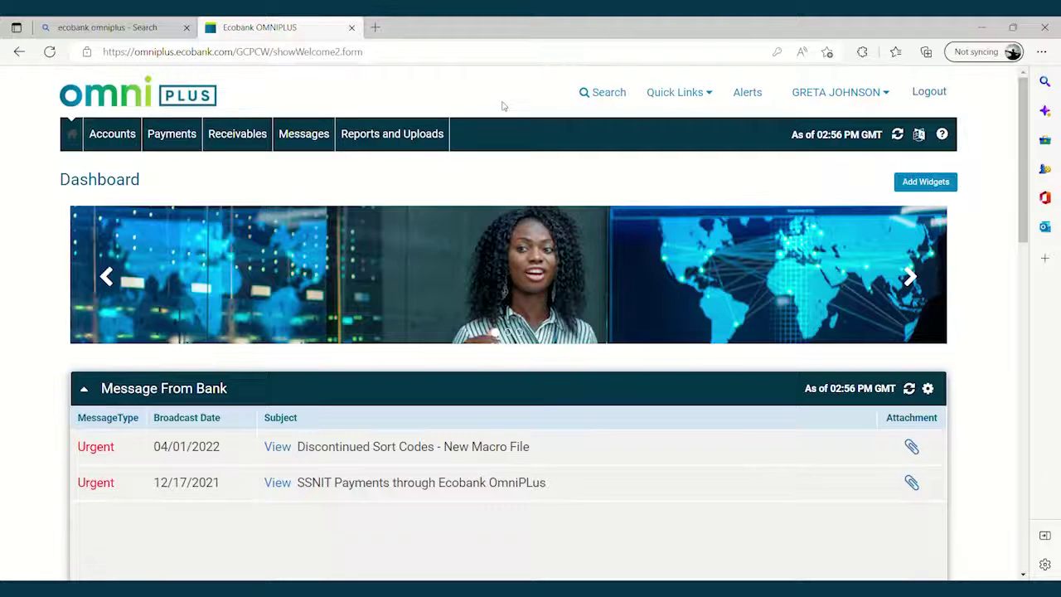
# Step: Open the Payment Center and start a new single payment
pyautogui.moveTo(177, 135)
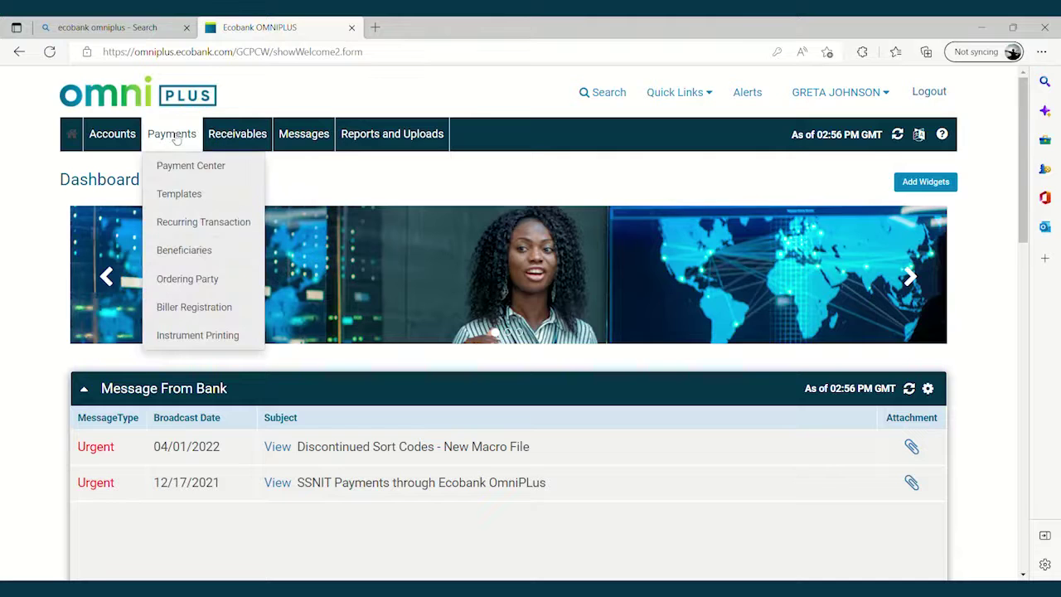
pyautogui.click(199, 167)
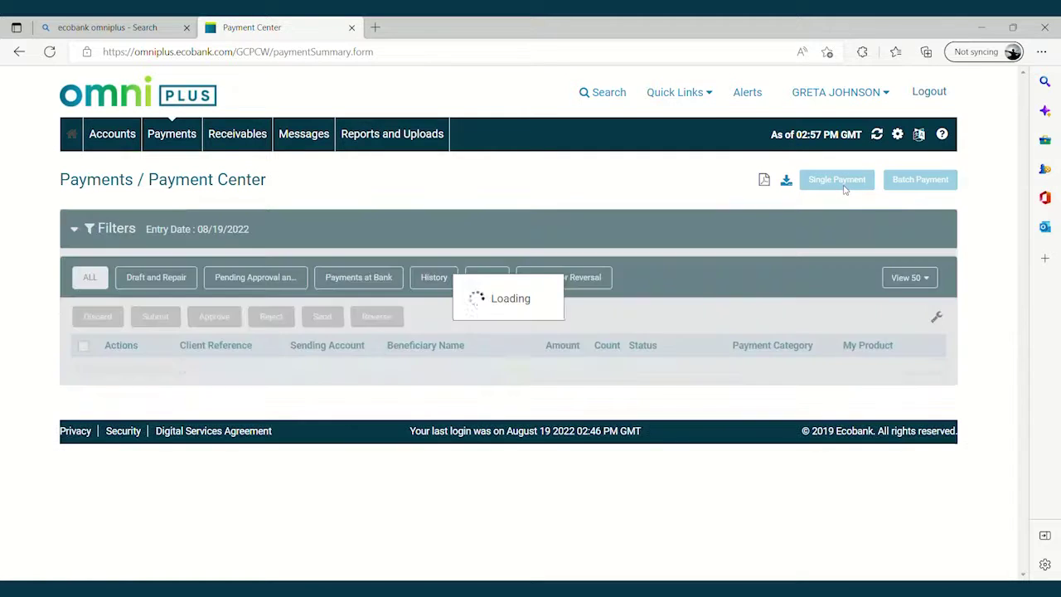
pyautogui.click(845, 189)
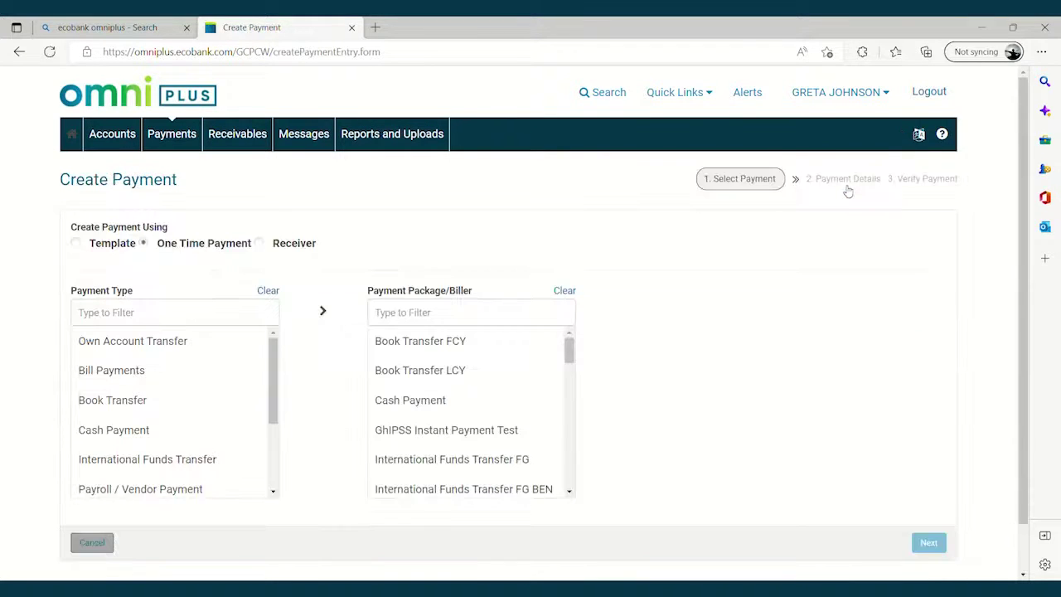
# Step: Choose Local Bank Transfer with the Mobile Wallet MTN package and continue to details
pyautogui.moveTo(270, 360); pyautogui.dragTo(276, 439)
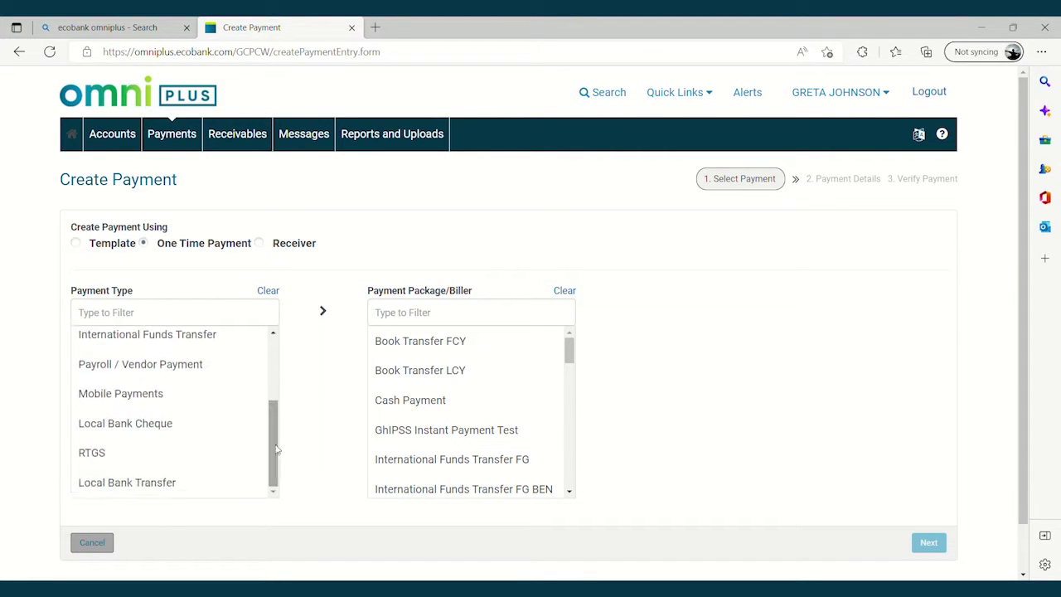
pyautogui.click(155, 484)
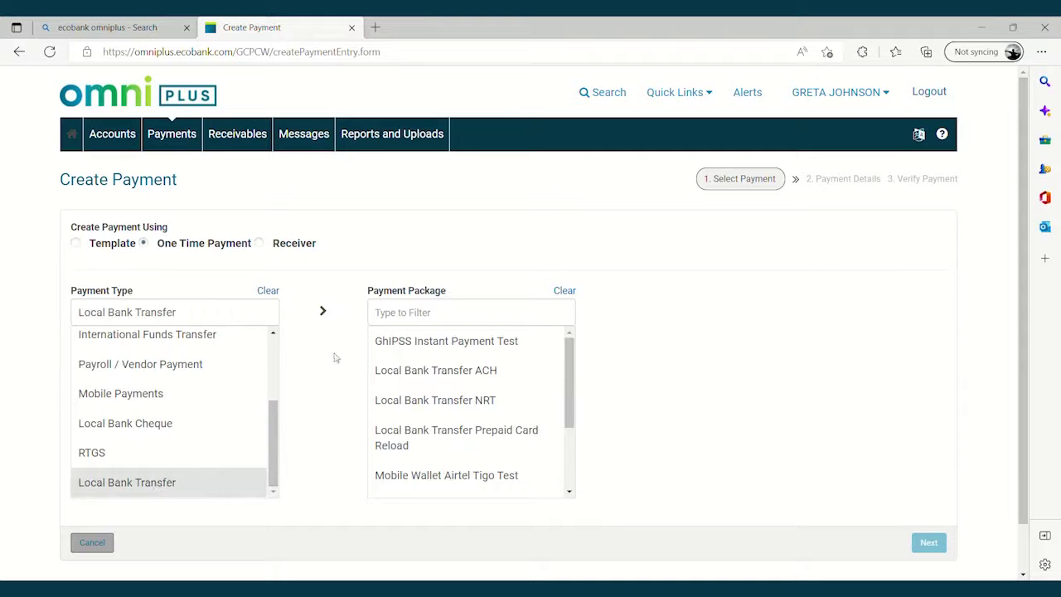
pyautogui.moveTo(570, 374); pyautogui.dragTo(578, 434)
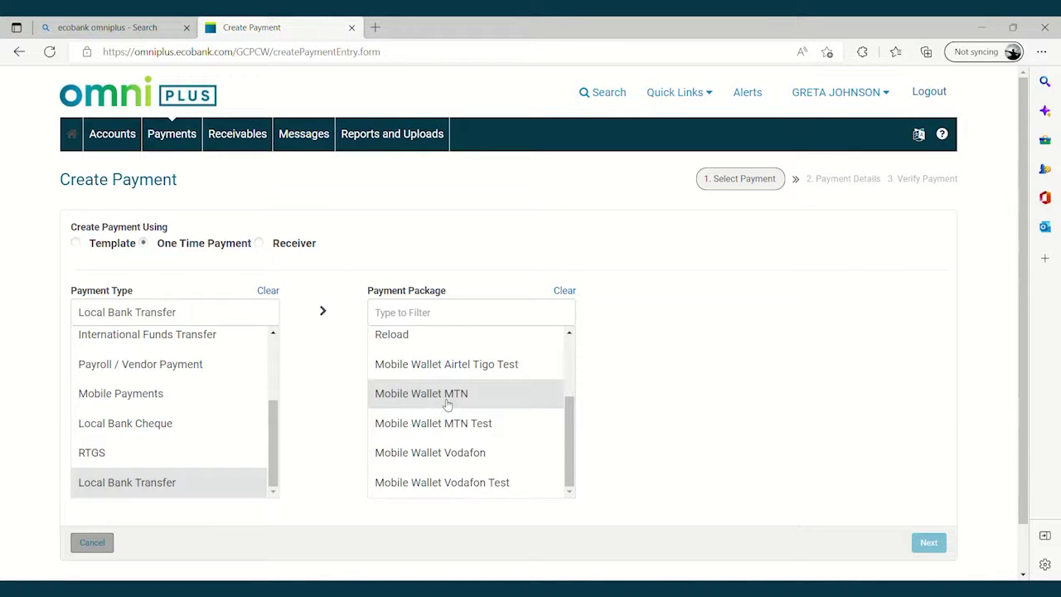
pyautogui.click(447, 404)
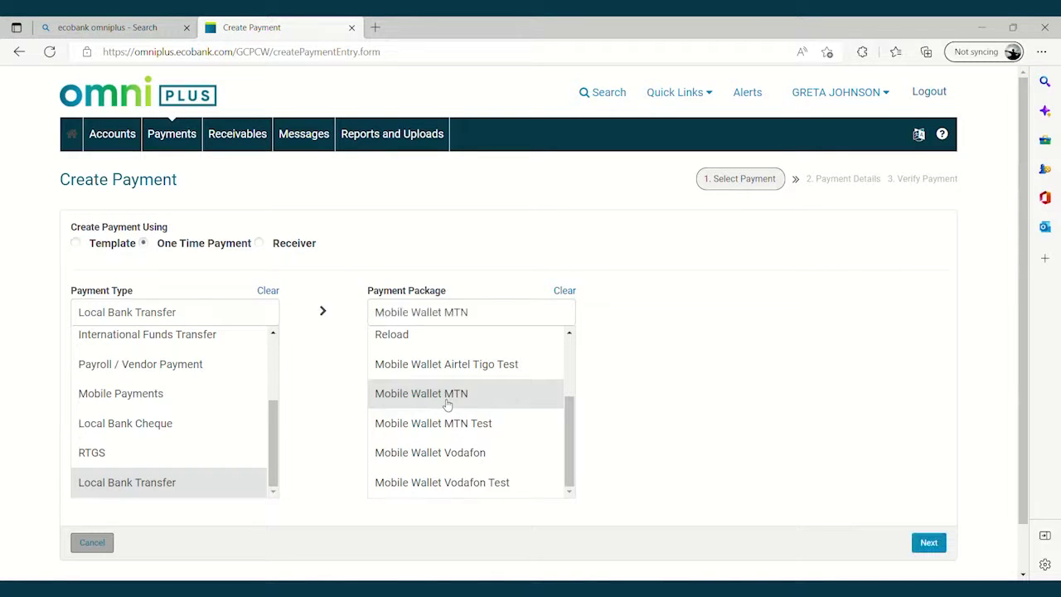
pyautogui.click(929, 549)
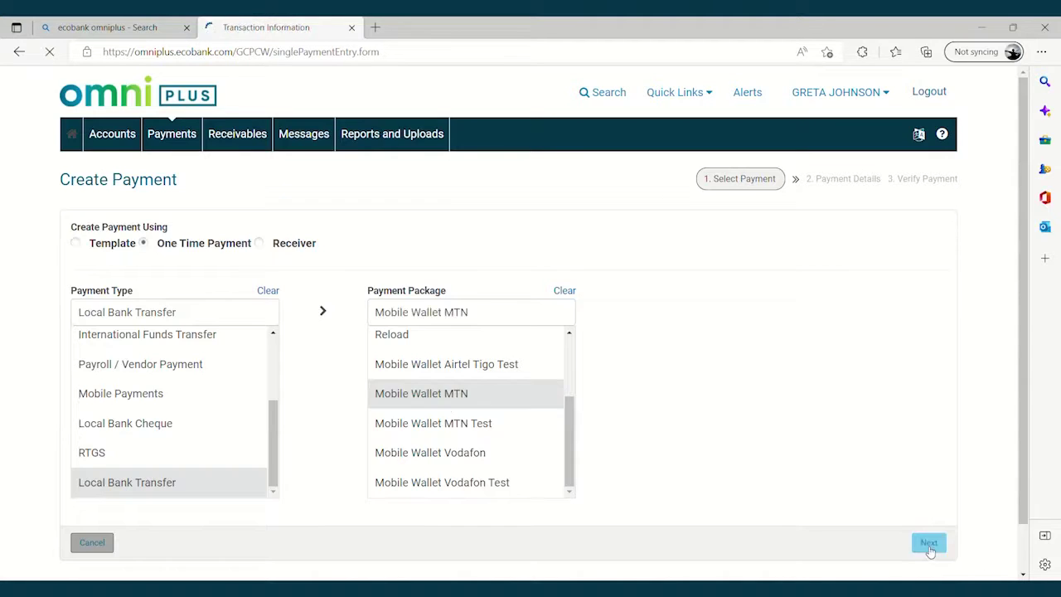
# Step: Set the second GHS account as sender and replace the default payment description
pyautogui.click(347, 209)
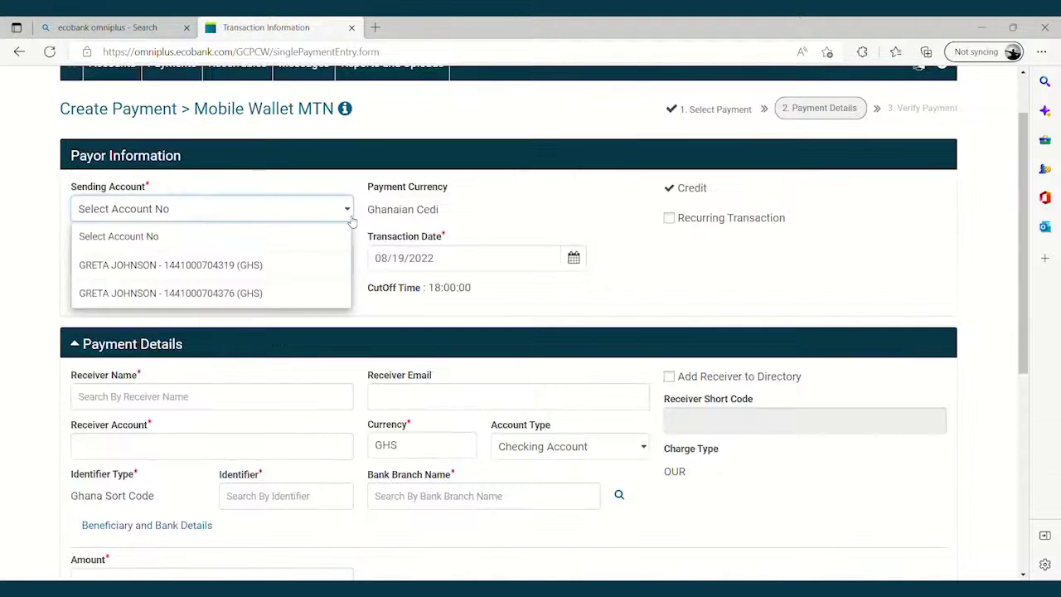
pyautogui.click(233, 302)
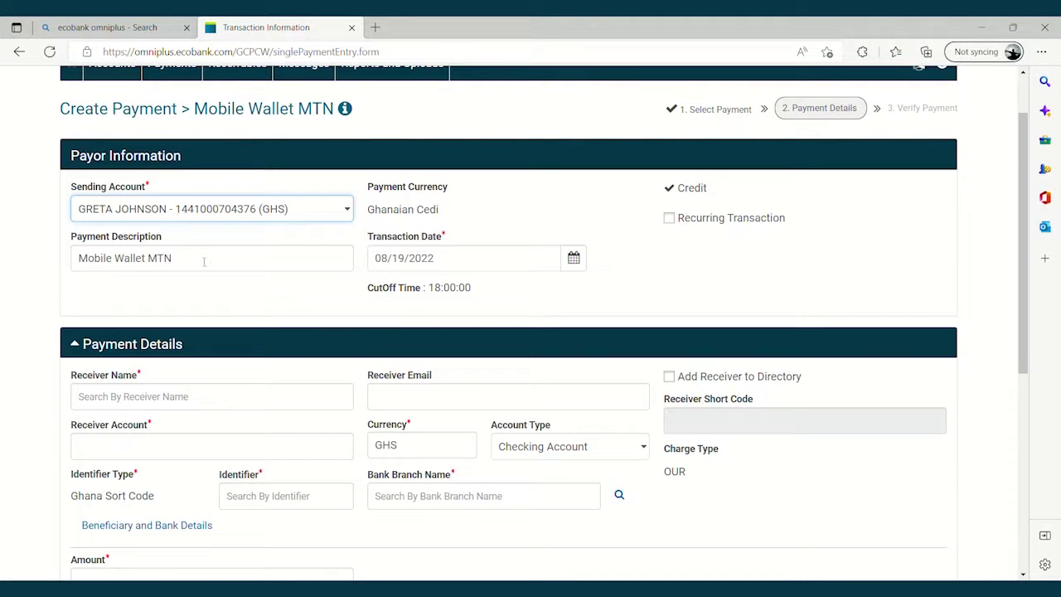
pyautogui.moveTo(197, 261); pyautogui.dragTo(45, 263)
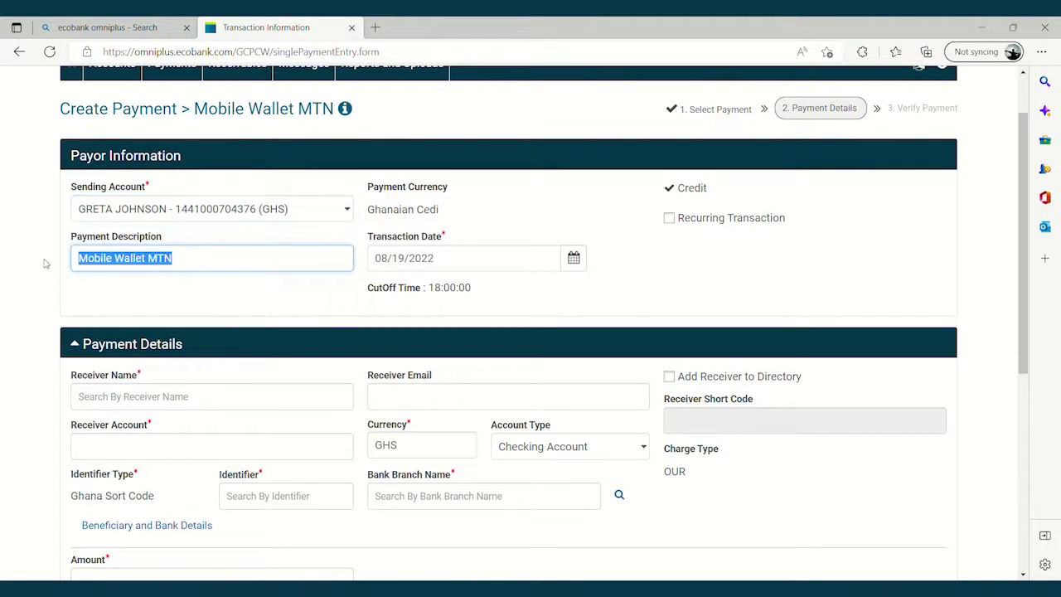
pyautogui.write('GRETA CASH')
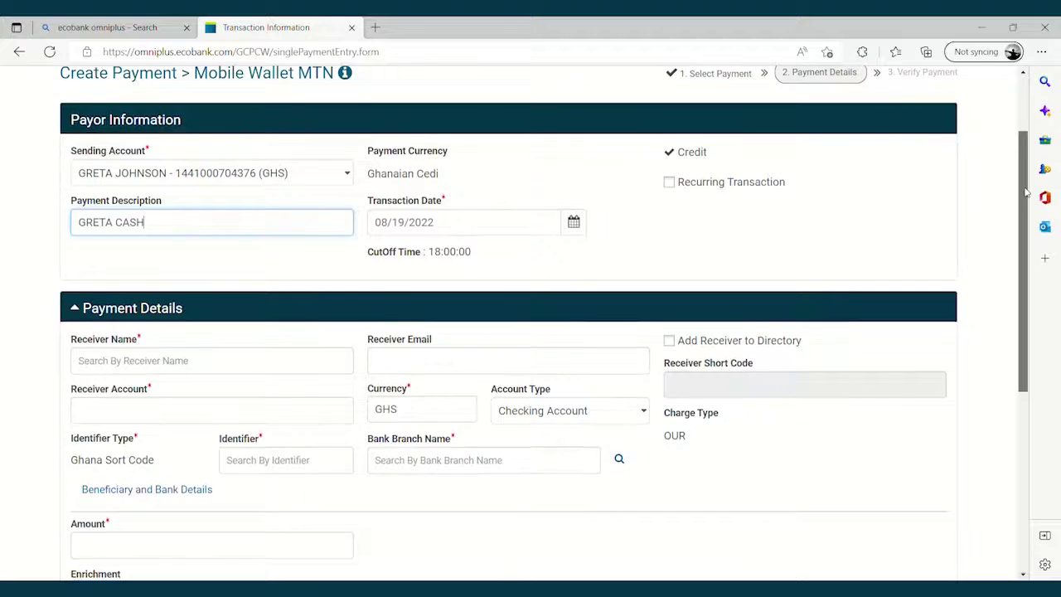
# Step: Enter the receiver's full name in Receiver Name
pyautogui.moveTo(1026, 192); pyautogui.dragTo(1027, 217)
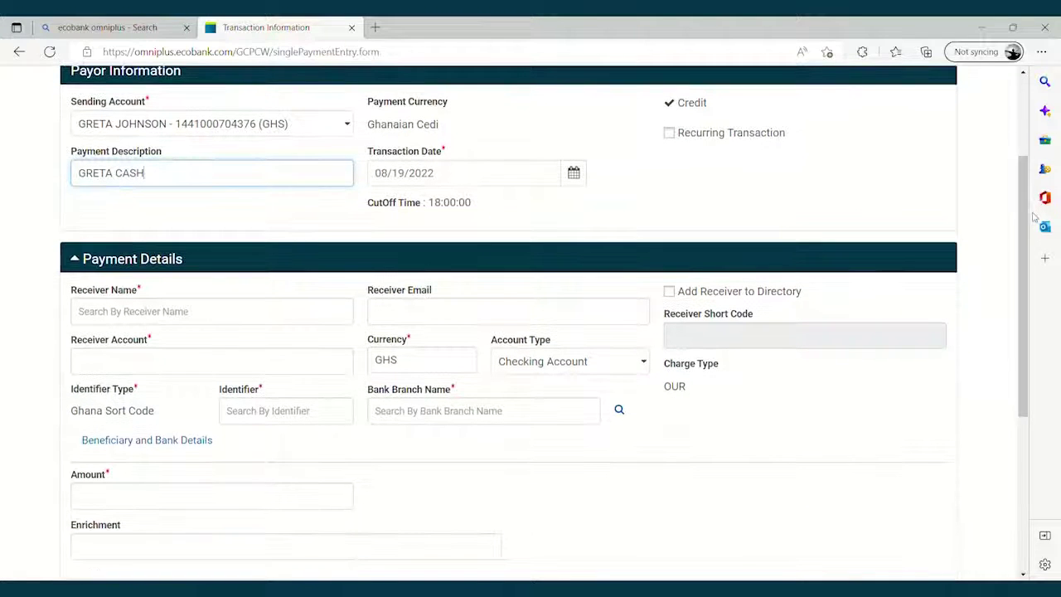
pyautogui.click(235, 312)
# Step: Finish the receiver name and enter the receiver's wallet number
pyautogui.press('Tab')
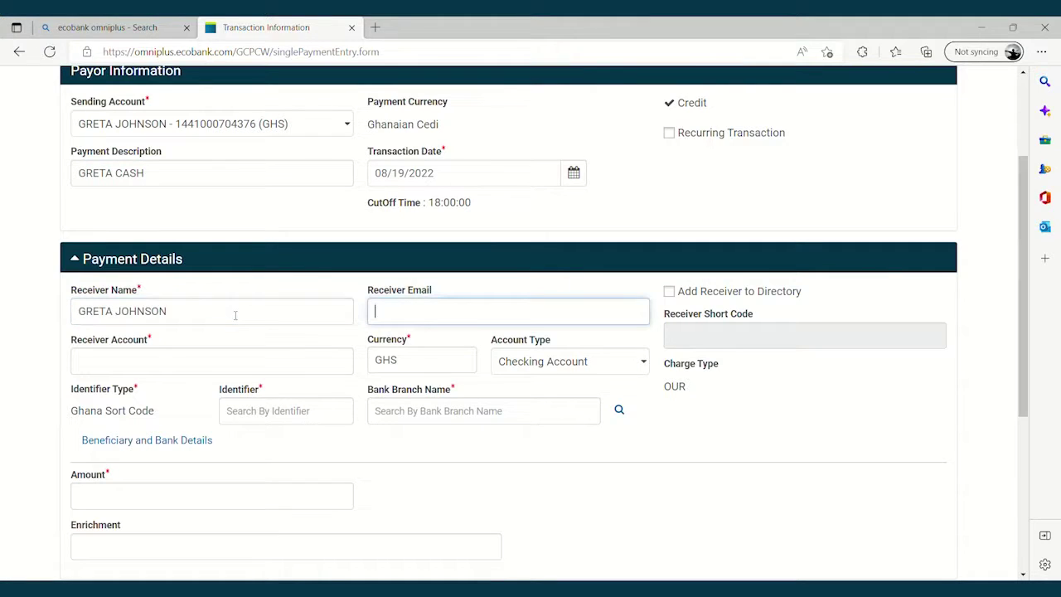
pyautogui.click(132, 369)
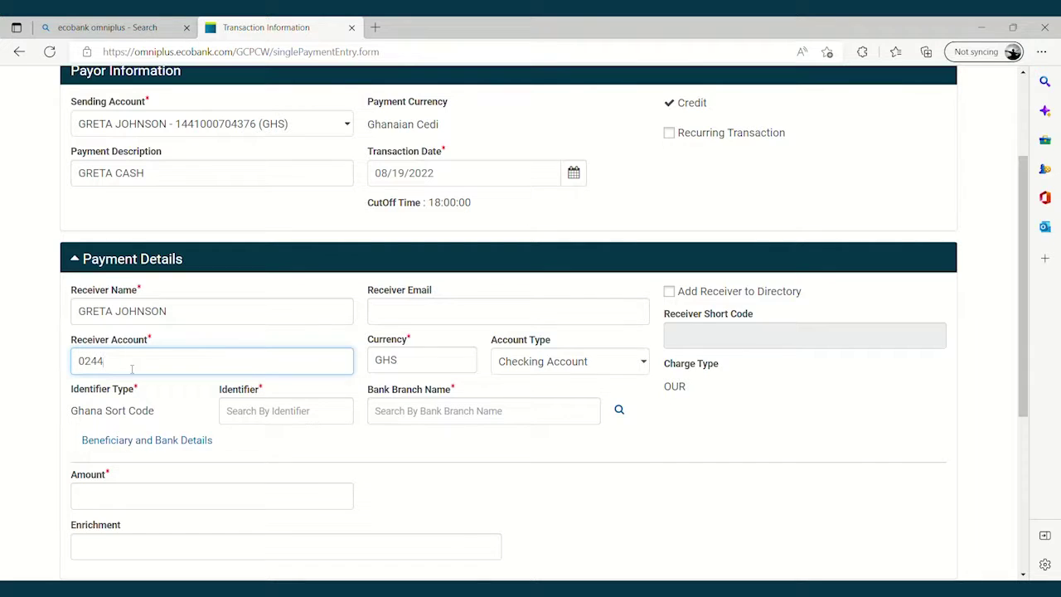
# Step: Set the identifier to the MTN suggestion and enter an amount of 10
pyautogui.click(251, 413)
pyautogui.write('MTN')
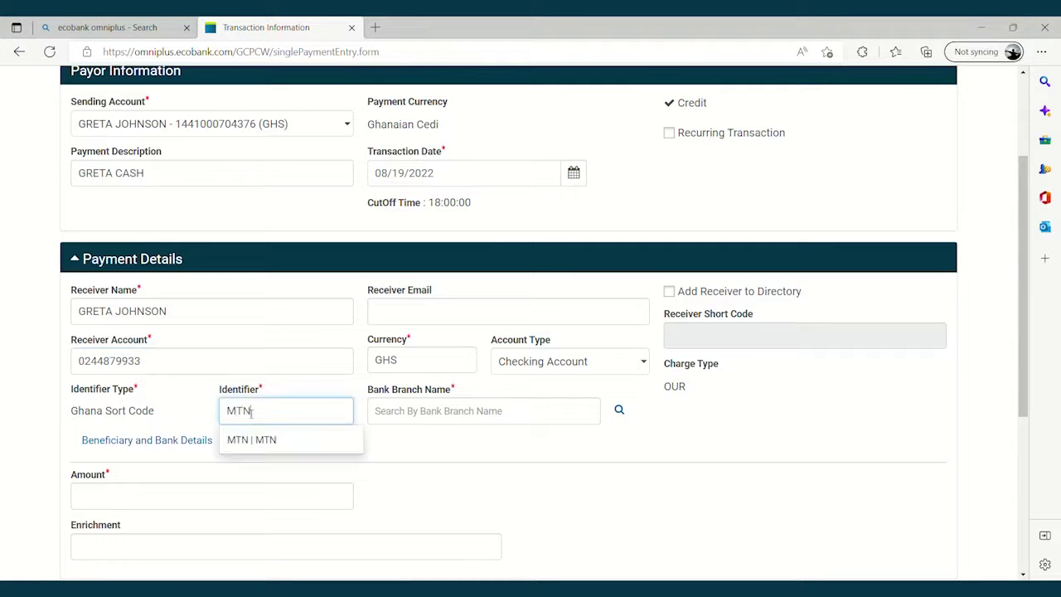
pyautogui.click(274, 441)
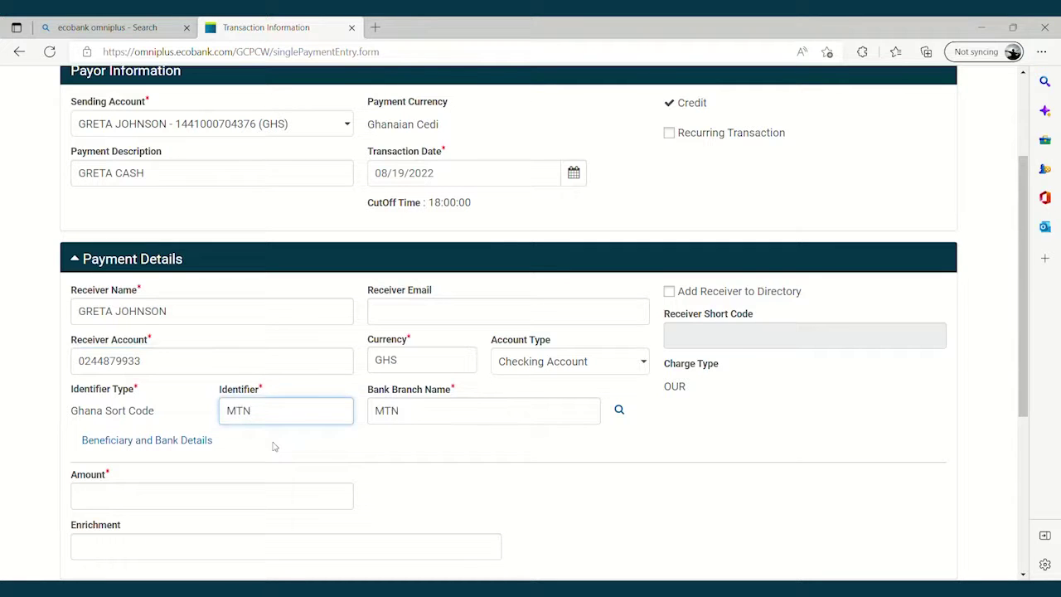
pyautogui.click(142, 507)
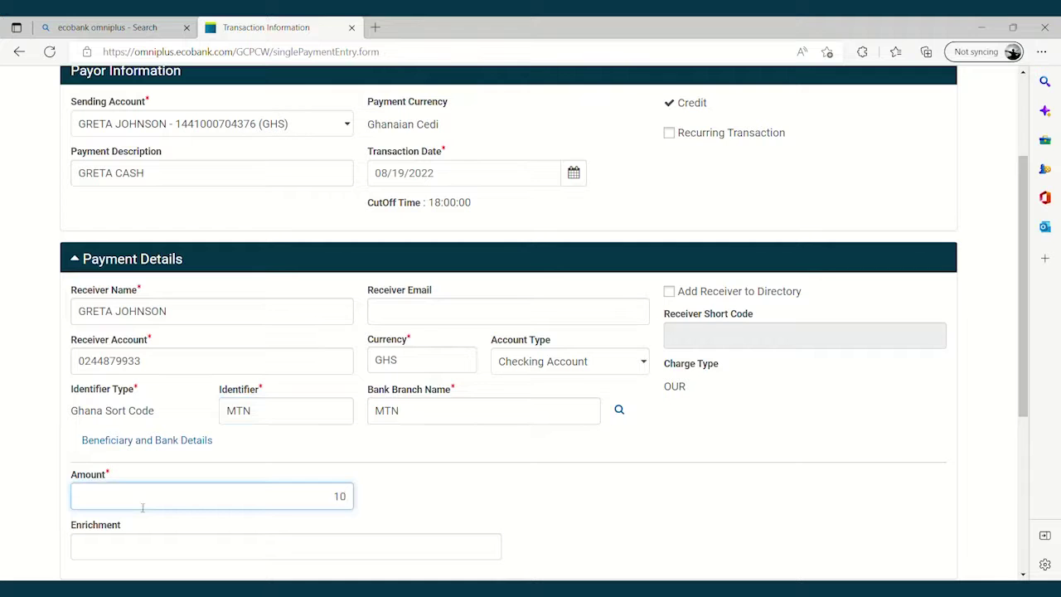
pyautogui.moveTo(1027, 267); pyautogui.dragTo(1044, 410)
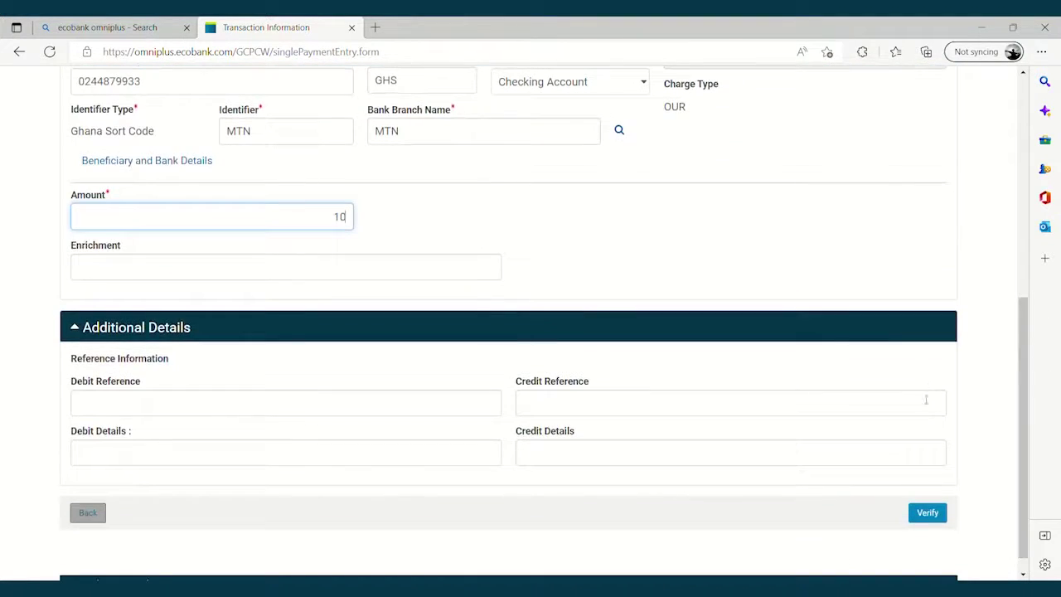
# Step: Verify and submit the GHS 10.00 payment, then select it in Payment Center
pyautogui.click(927, 513)
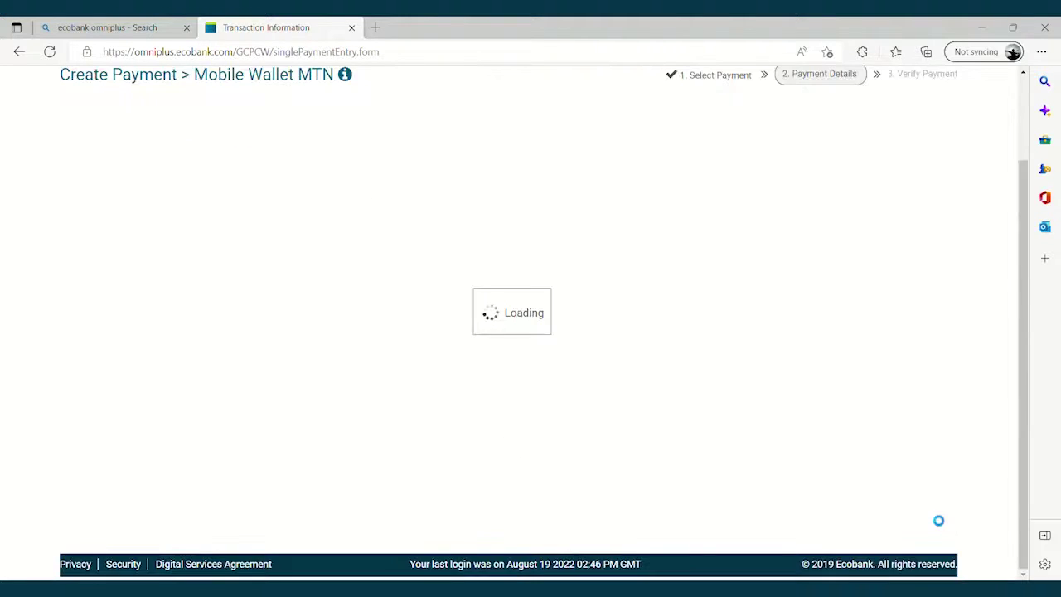
pyautogui.moveTo(1020, 372)
pyautogui.mouseDown()
pyautogui.moveTo(1020, 317)
pyautogui.moveTo(1035, 329)
pyautogui.moveTo(1026, 390)
pyautogui.mouseUp()
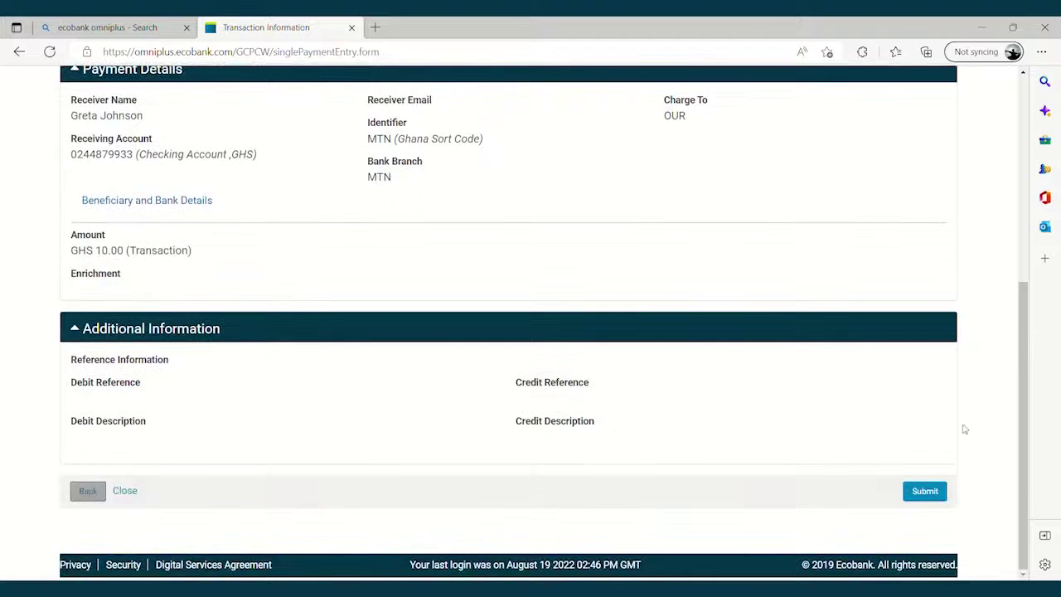
pyautogui.click(929, 492)
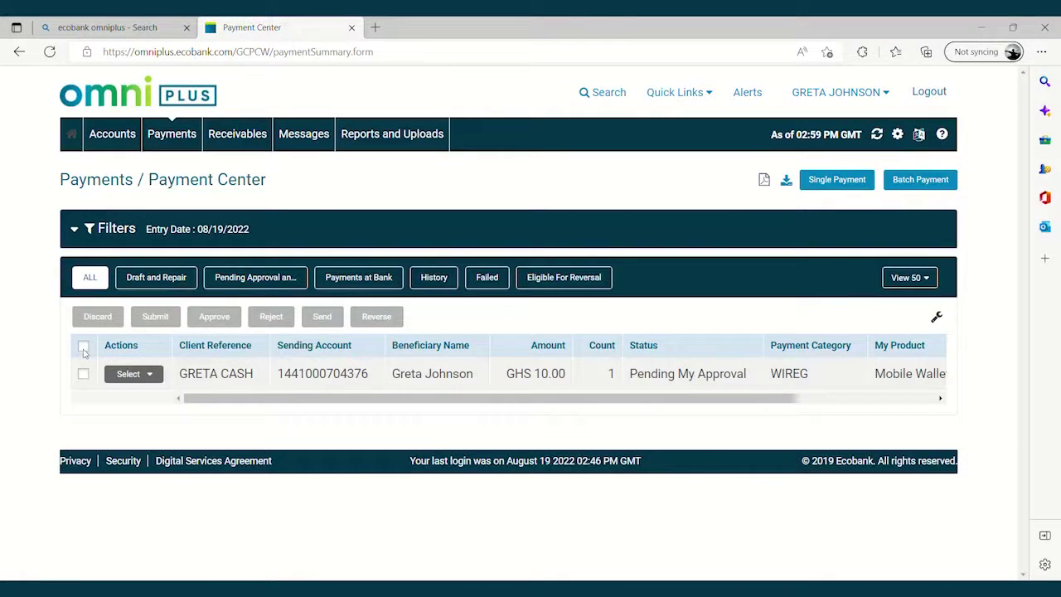
pyautogui.click(83, 348)
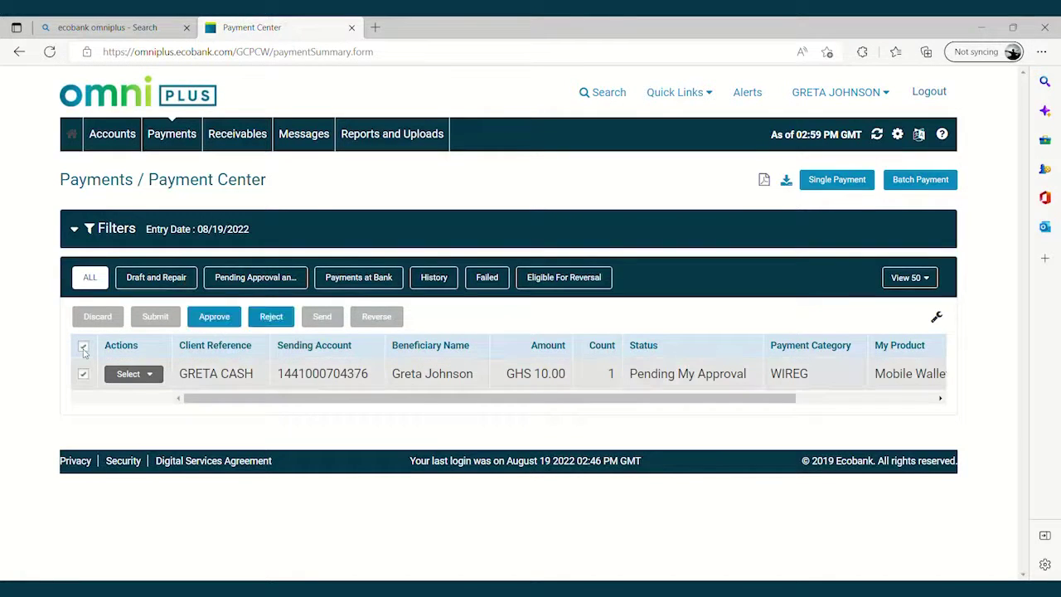
# Step: Approve the pending GHS 10.00 payment, confirm, and send it to the bank
pyautogui.click(215, 316)
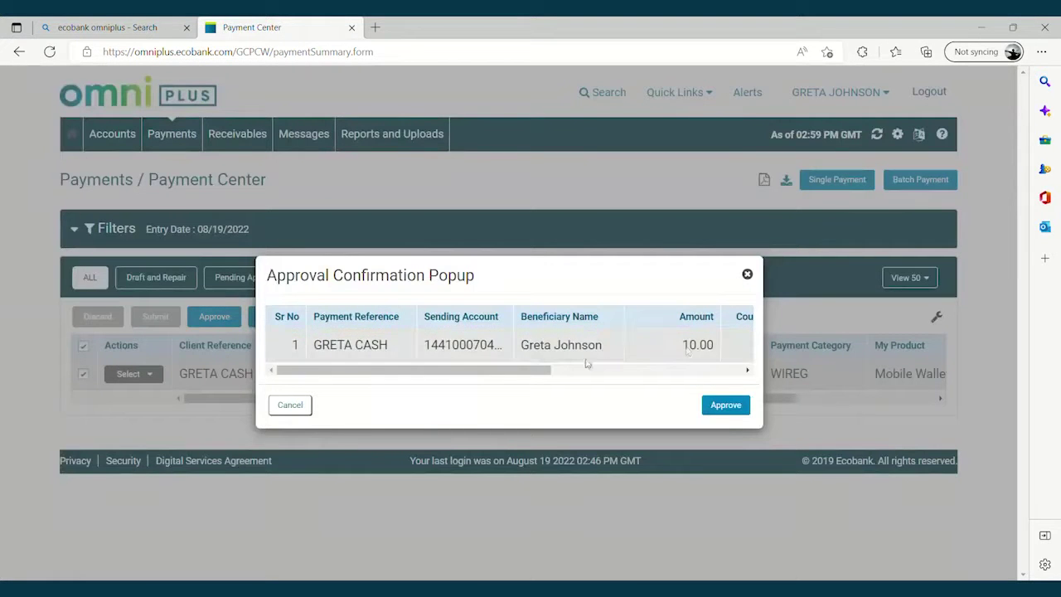
pyautogui.click(722, 414)
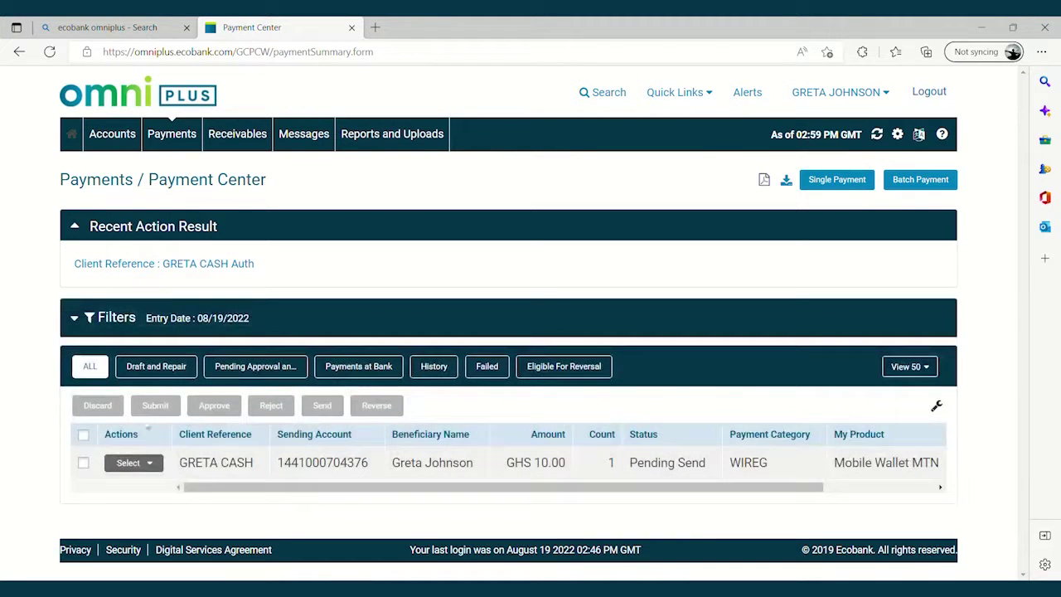
pyautogui.click(84, 435)
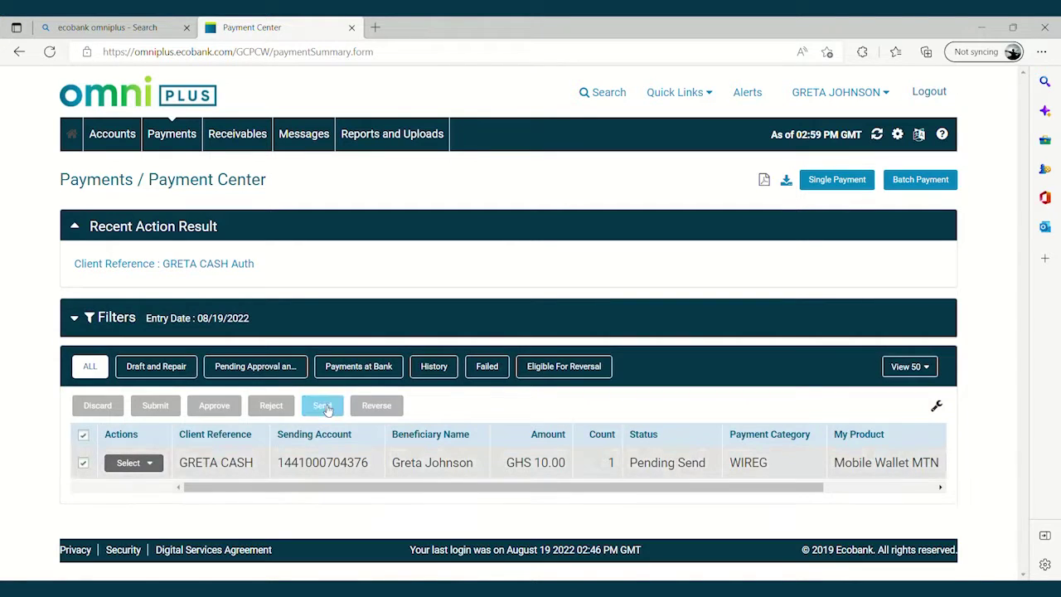
pyautogui.click(323, 406)
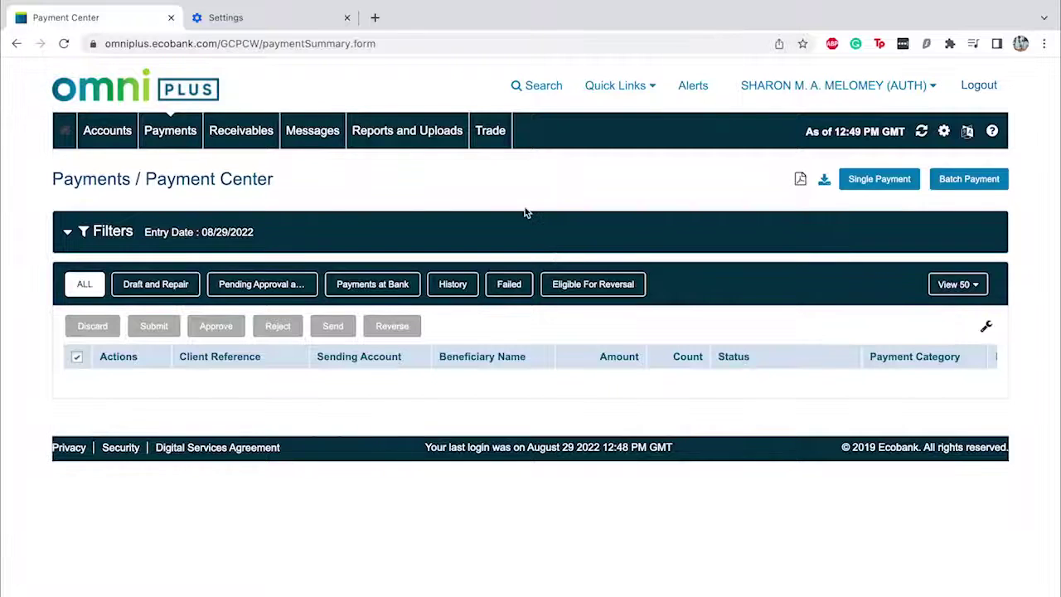
# Step: Create a single Local Bank Transfer using the GhIPSS Instant Payment Test package
pyautogui.click(864, 176)
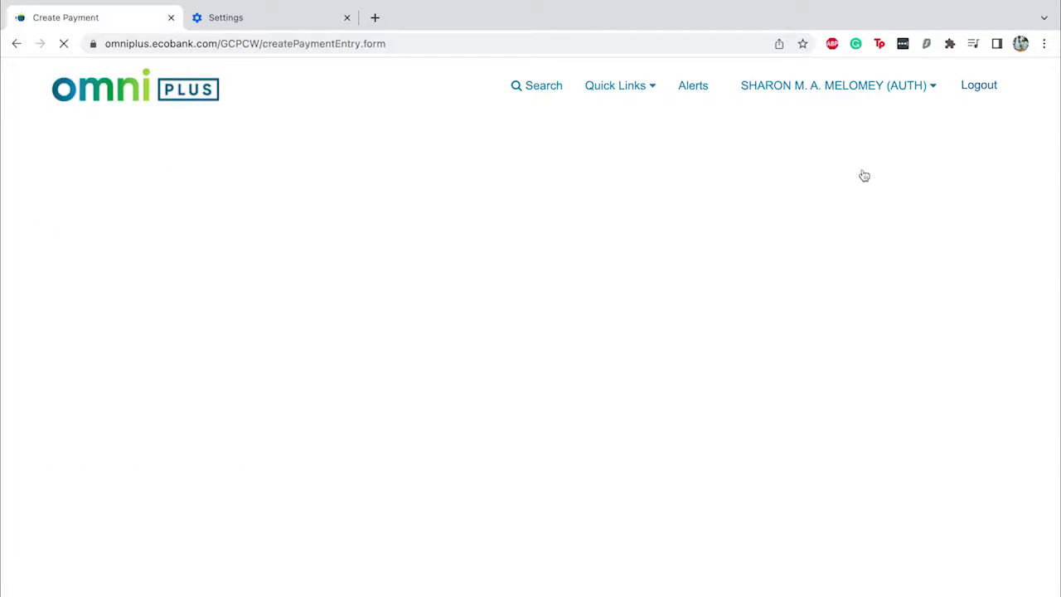
pyautogui.scroll(-3, 213, 483)
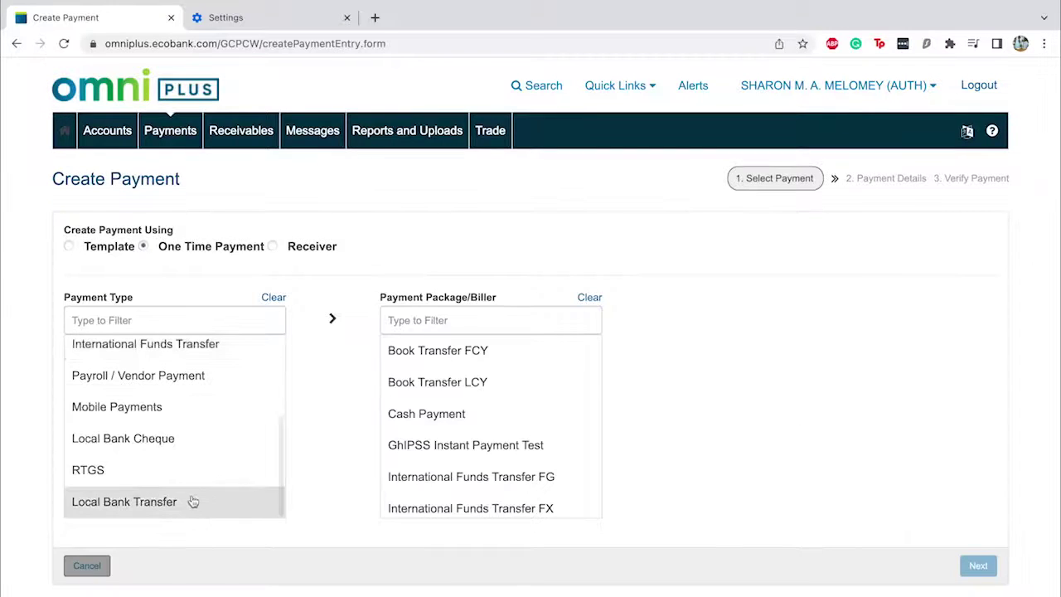
pyautogui.click(189, 502)
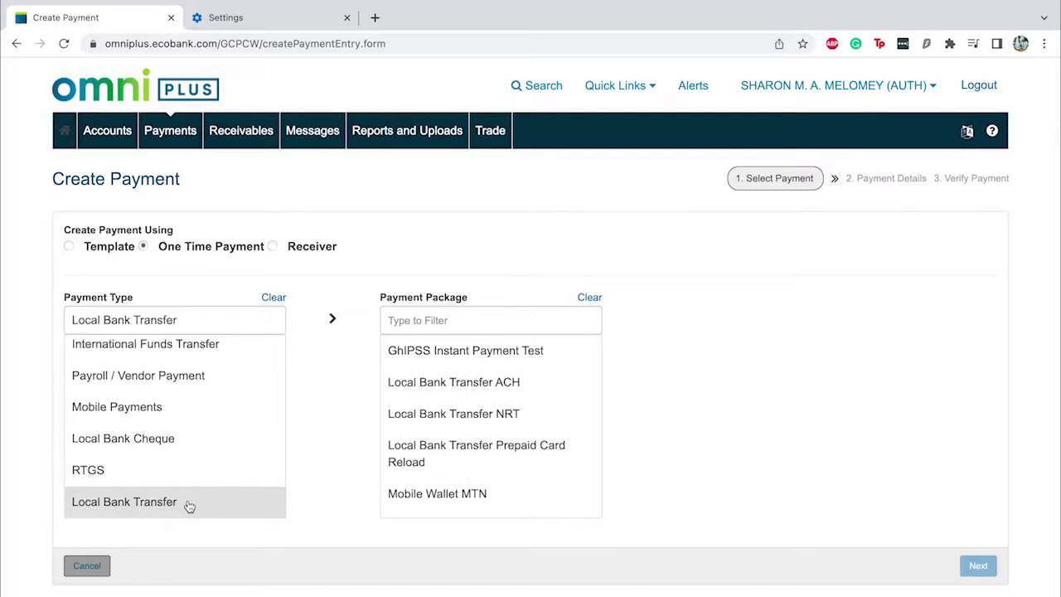
pyautogui.click(466, 361)
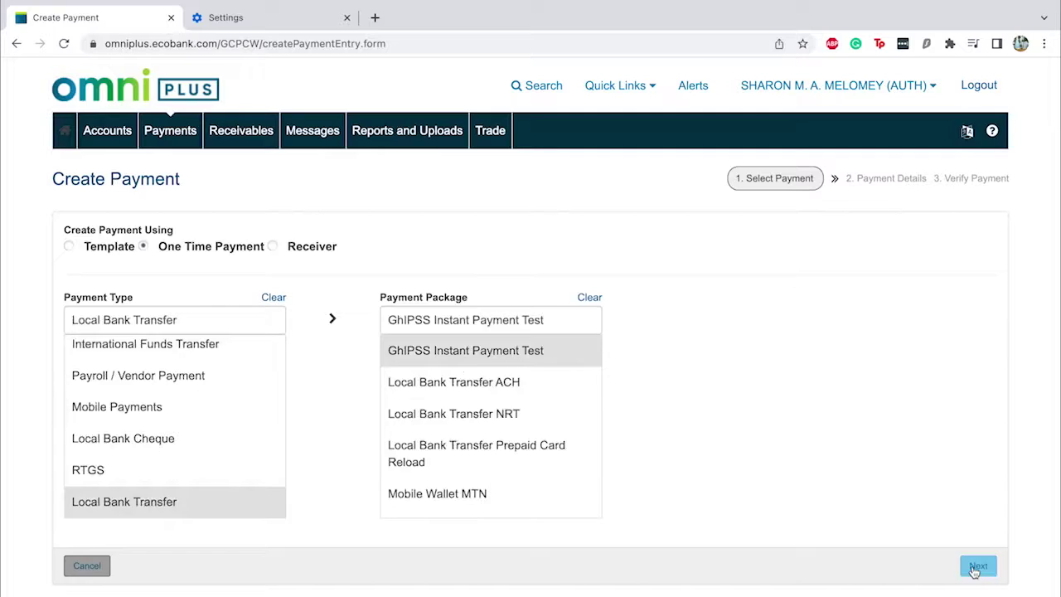
pyautogui.click(974, 564)
pyautogui.write('A')
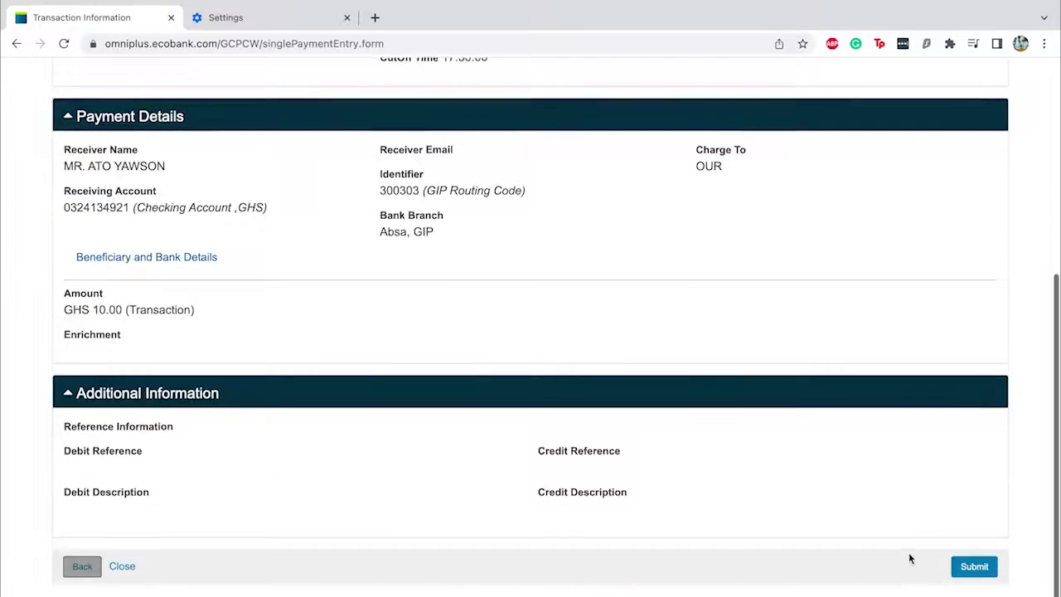
# Step: Highlight the receiver name and the beneficiary-name information note on the verification summary
pyautogui.scroll(3, 909, 559)
pyautogui.scroll(2, 909, 558)
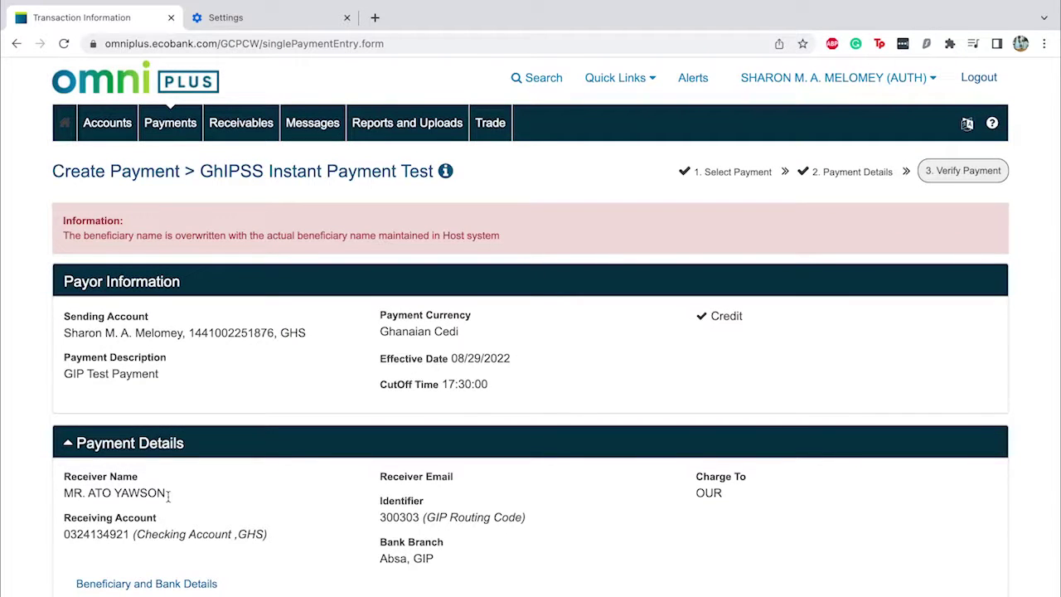
pyautogui.moveTo(168, 494); pyautogui.dragTo(62, 492)
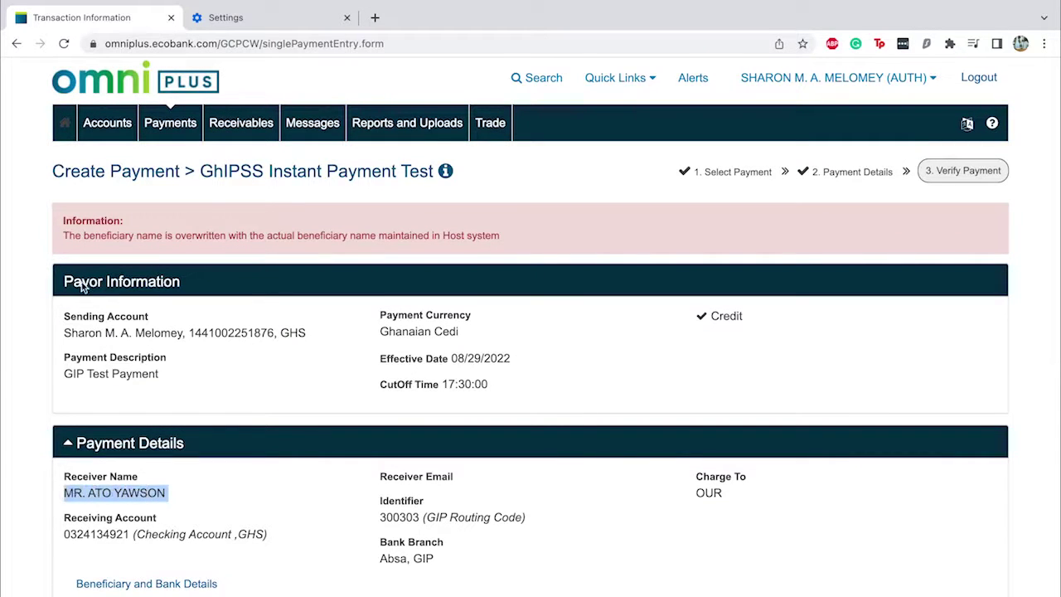
pyautogui.click(65, 244)
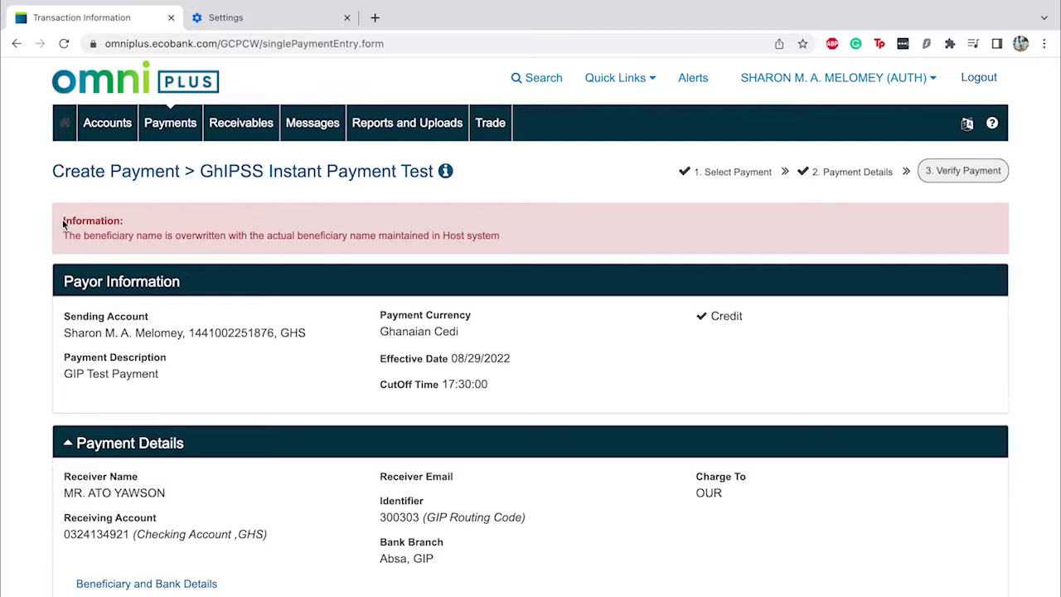
pyautogui.moveTo(64, 221); pyautogui.dragTo(431, 241)
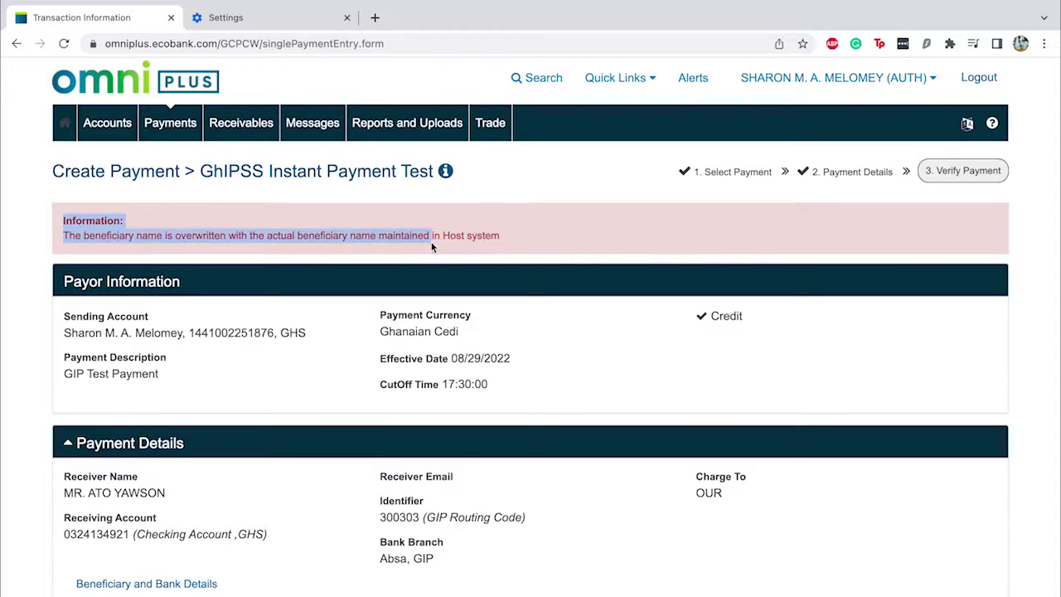
pyautogui.scroll(-2, 495, 269)
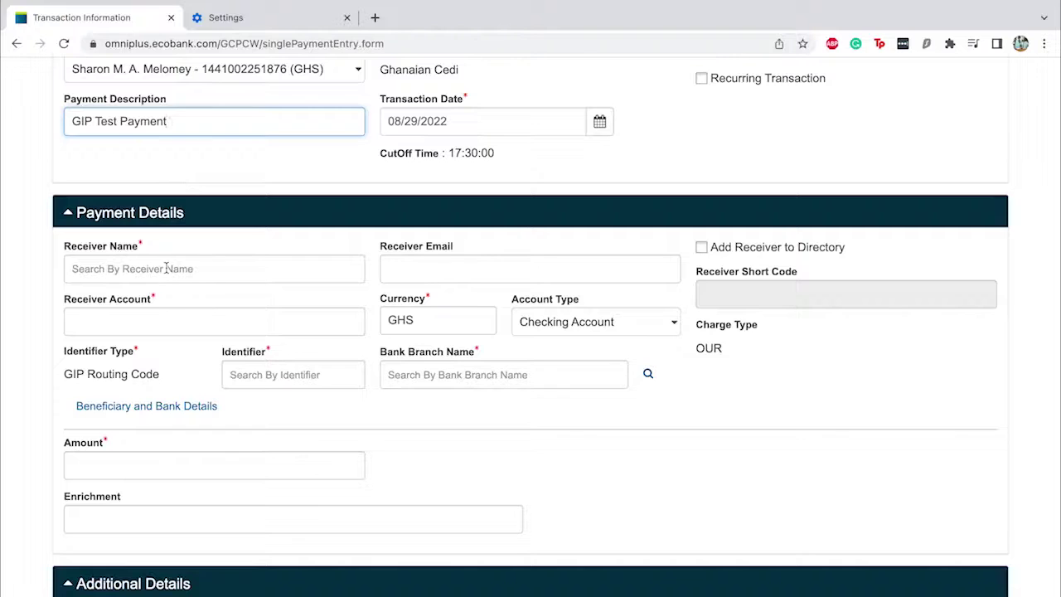
# Step: Paste the receiver's account number and enter the receiver's name
pyautogui.click(151, 315)
pyautogui.hotkey('ctrl', 'v')
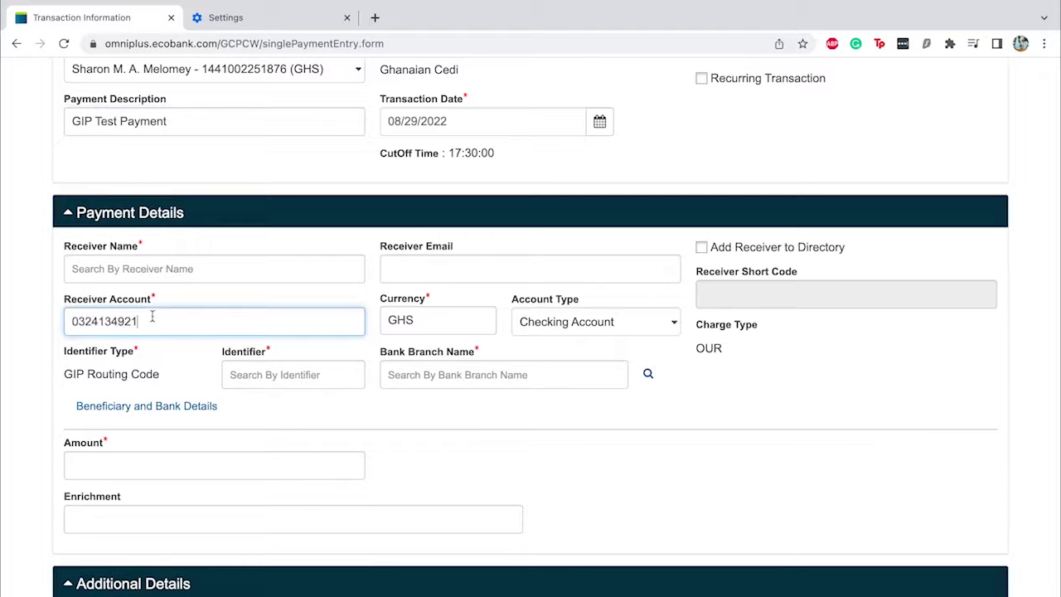
pyautogui.click(164, 273)
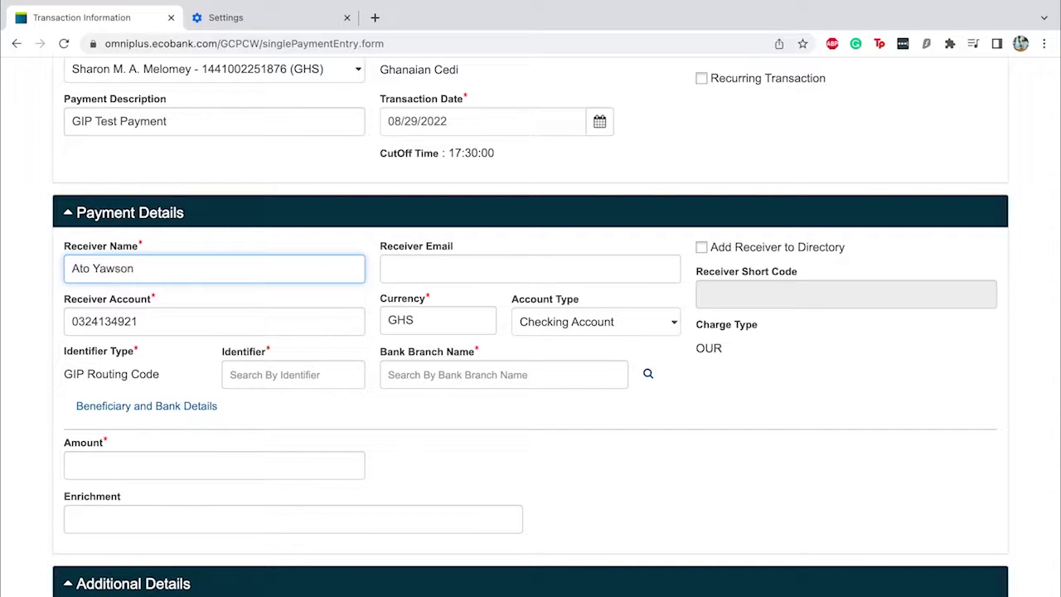
# Step: Pick Absa, GIP as bank branch (identifier 300303) and enter amount 10
pyautogui.click(398, 370)
pyautogui.write('Absa')
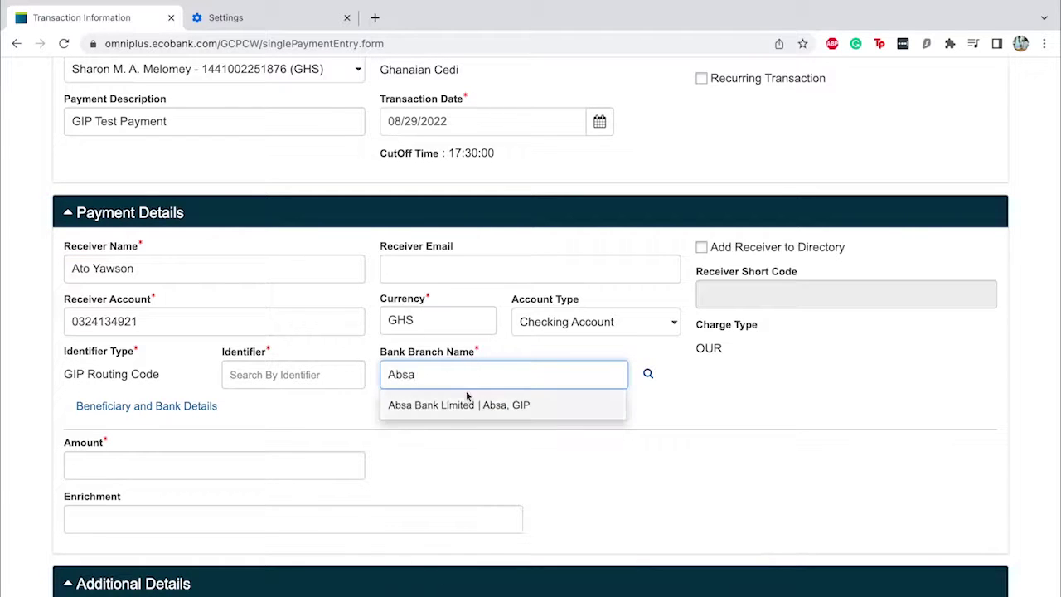
pyautogui.click(463, 404)
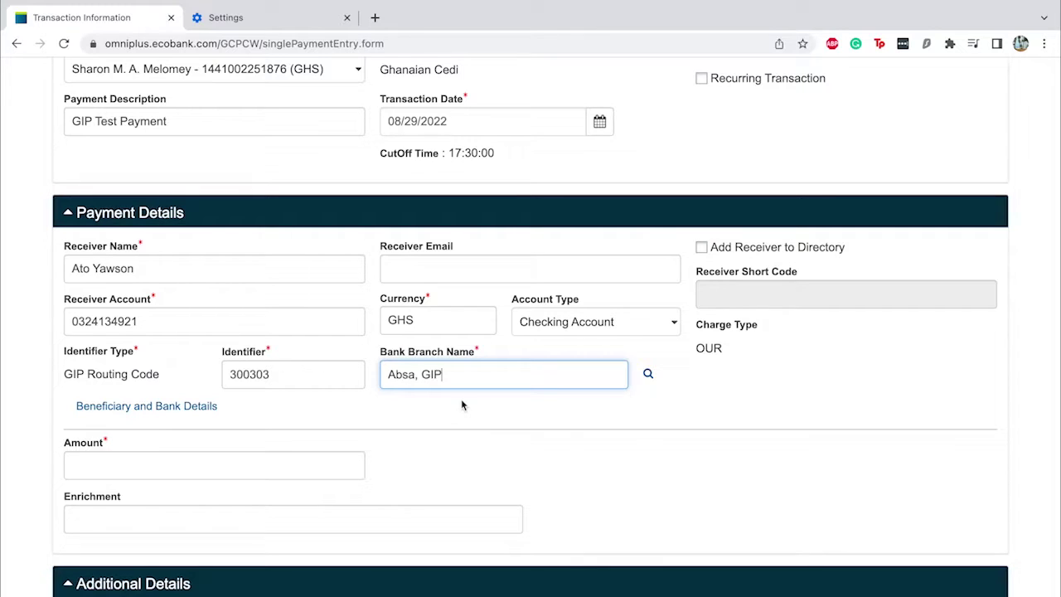
pyautogui.click(329, 456)
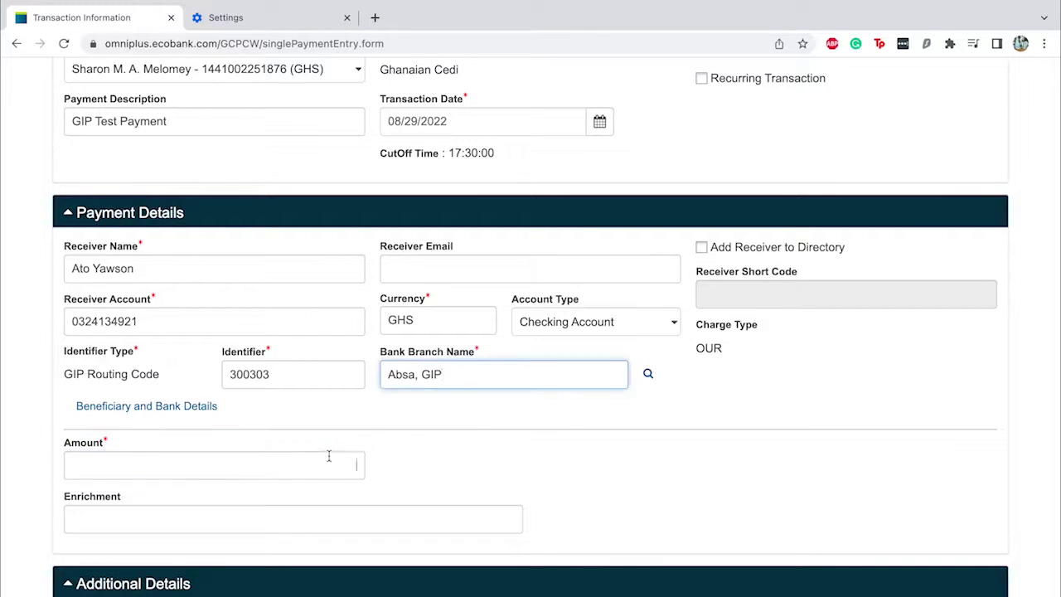
pyautogui.click(329, 456)
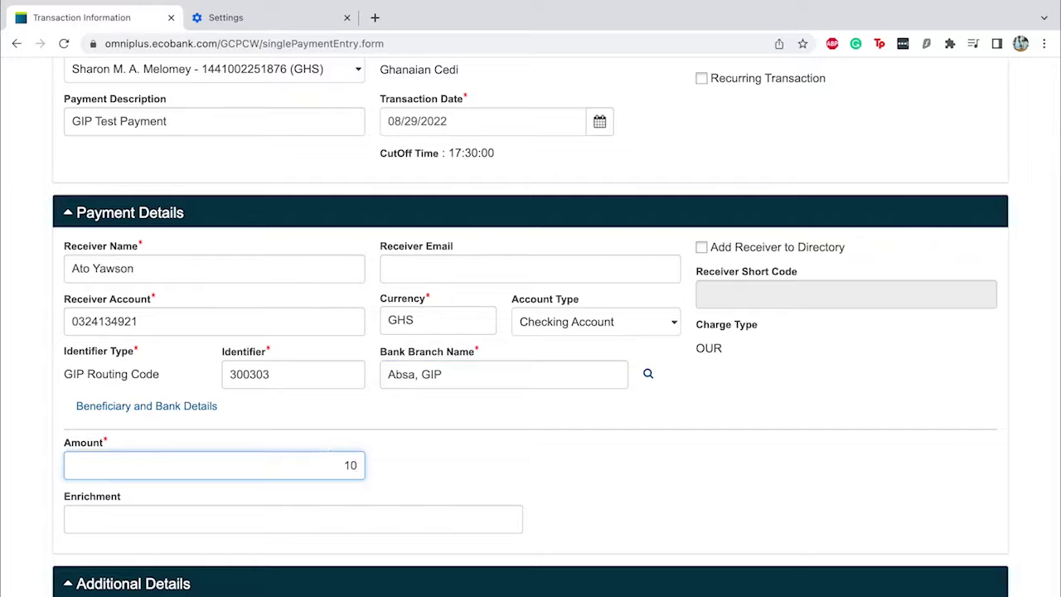
pyautogui.scroll(-5, 905, 457)
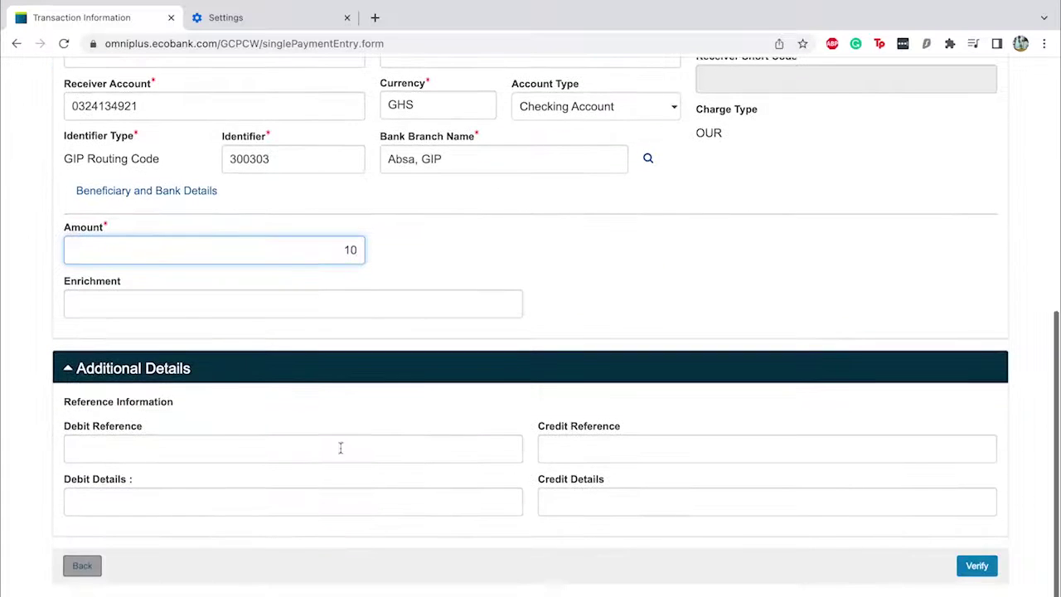
# Step: Verify the GHS 10.00 GIP Test Payment, review the beneficiary note, and submit it
pyautogui.click(973, 565)
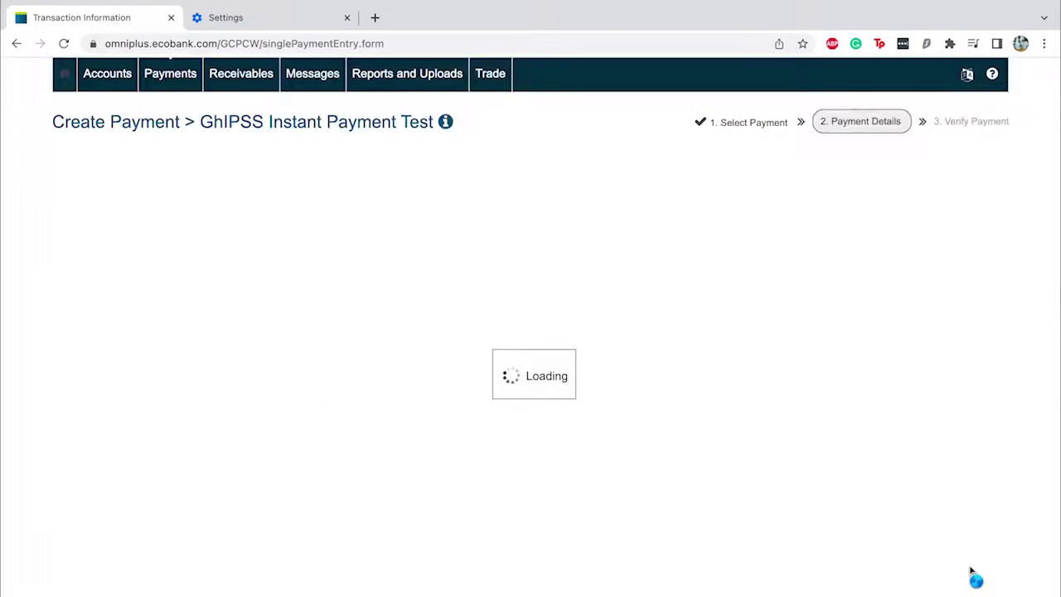
pyautogui.moveTo(63, 220); pyautogui.dragTo(431, 241)
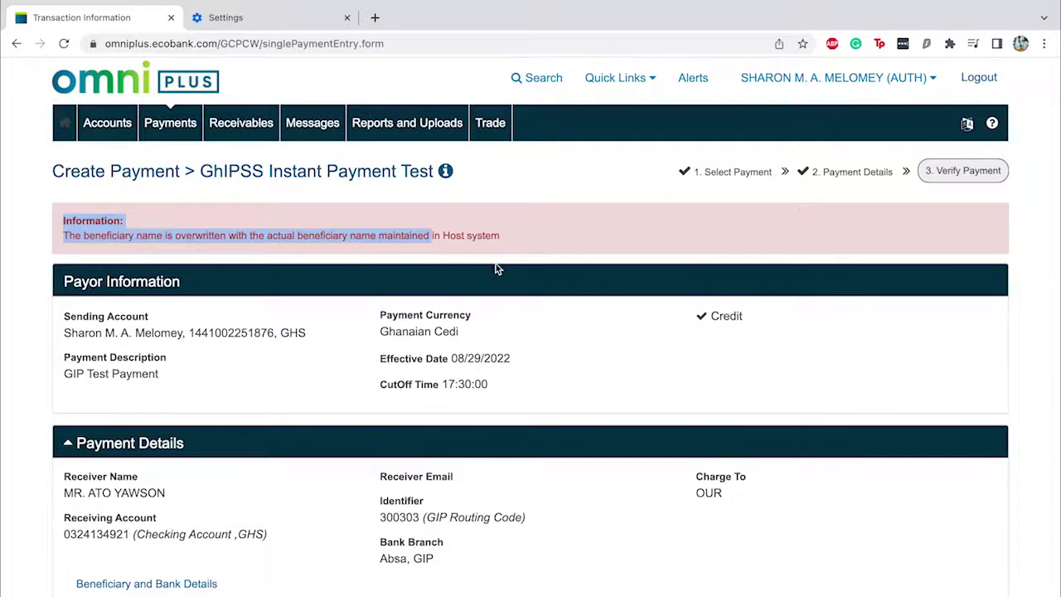
pyautogui.scroll(-2, 496, 263)
pyautogui.scroll(-2, 495, 268)
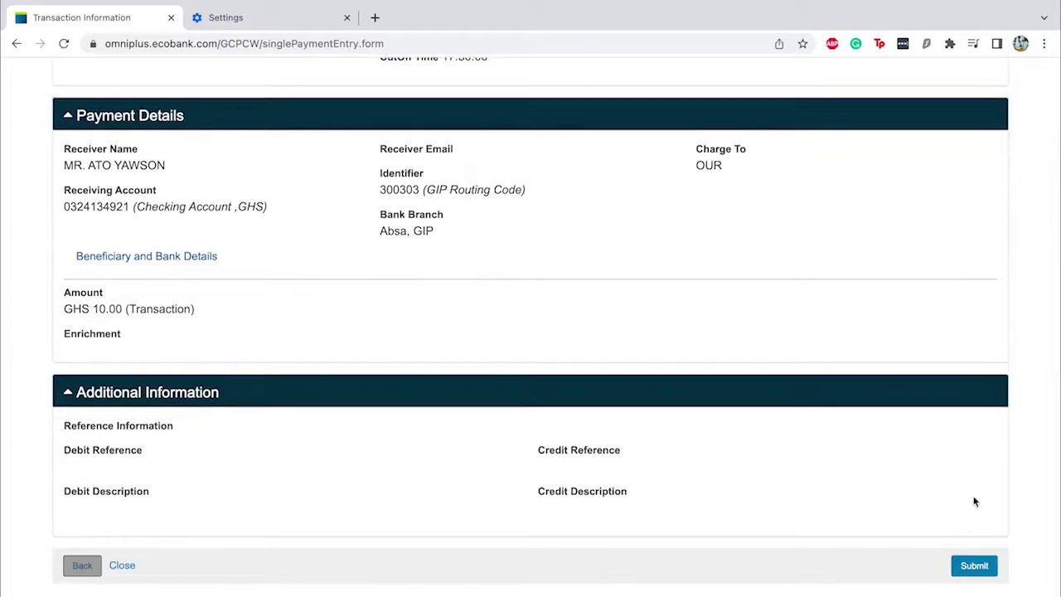
pyautogui.click(966, 572)
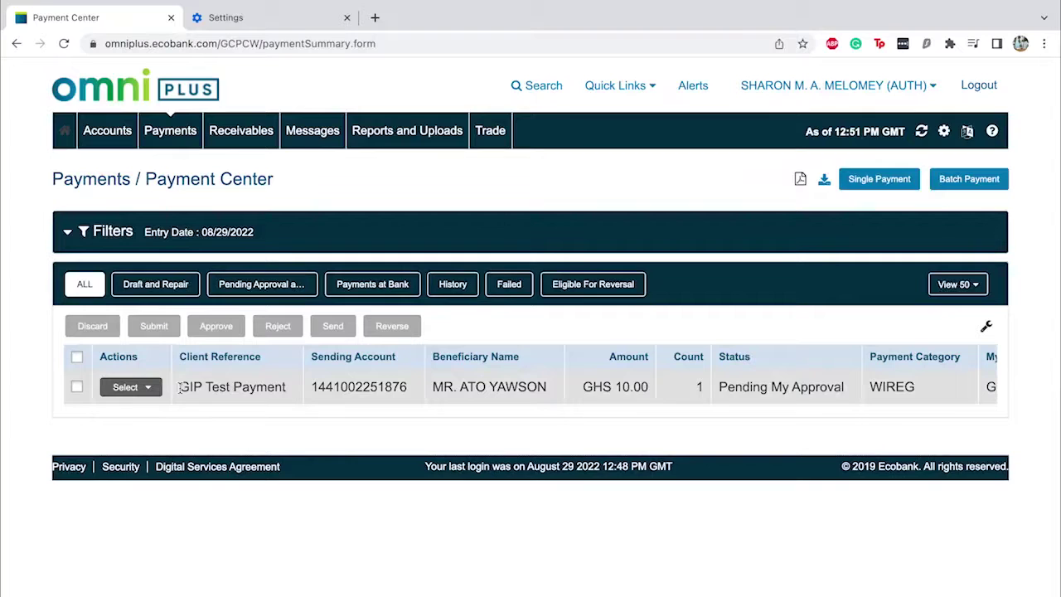
# Step: Approve the GIP Test Payment, confirm, then select it again and send it to the bank
pyautogui.click(77, 387)
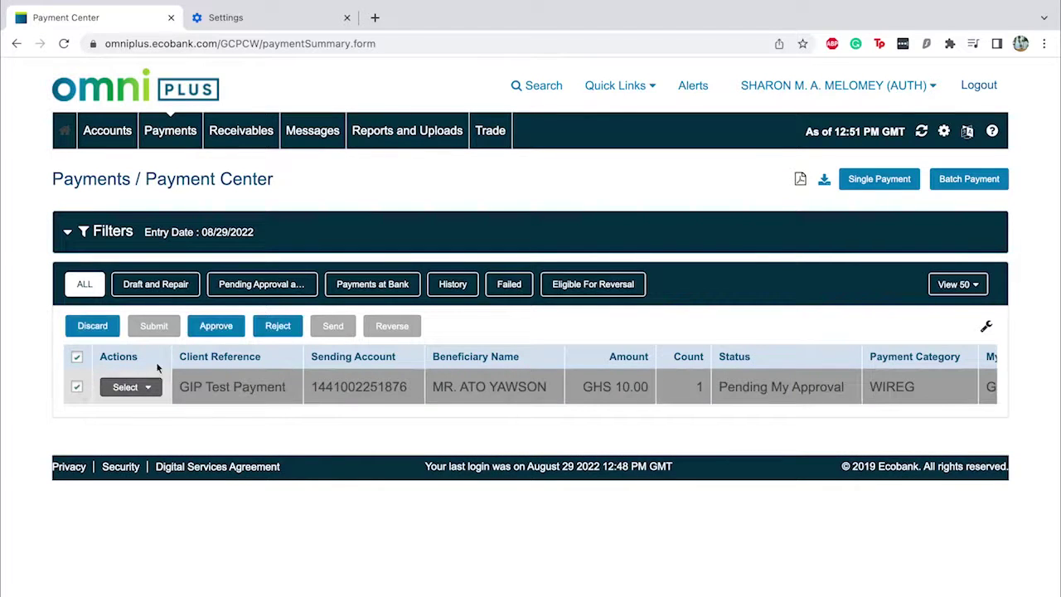
pyautogui.click(197, 332)
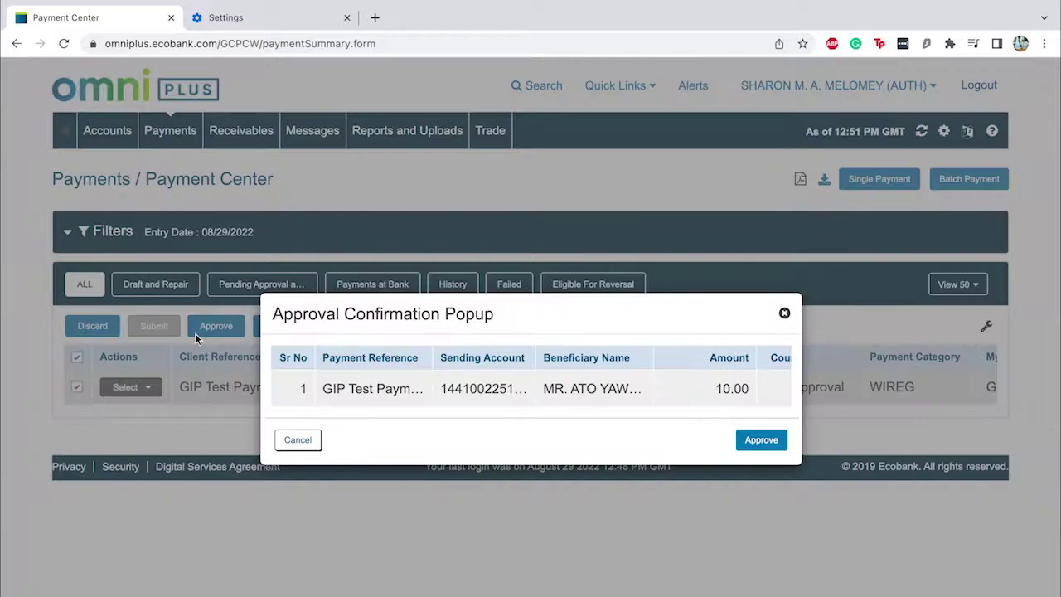
pyautogui.click(758, 440)
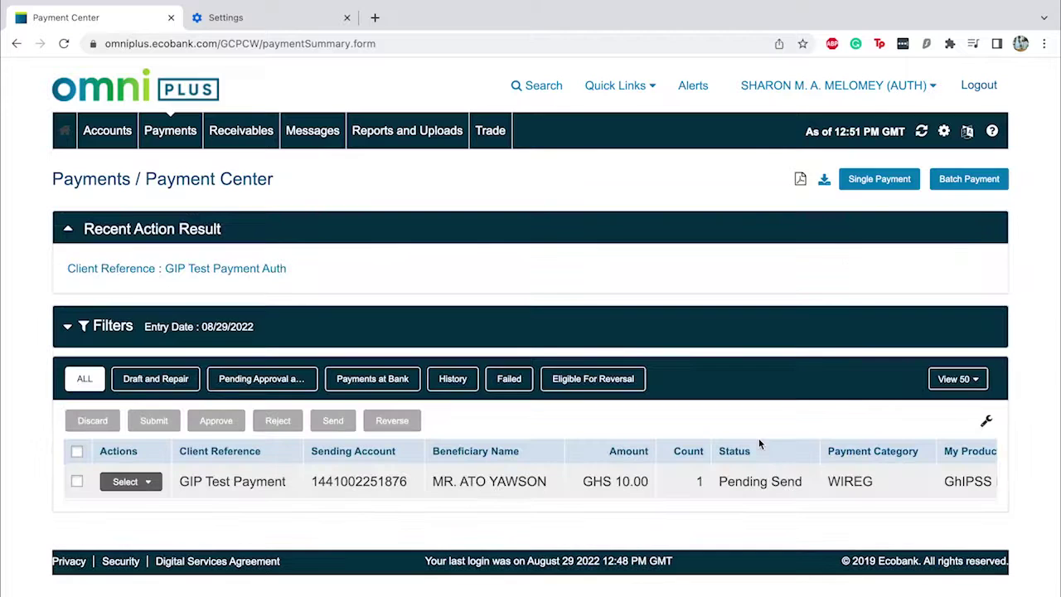
pyautogui.click(76, 452)
pyautogui.click(334, 424)
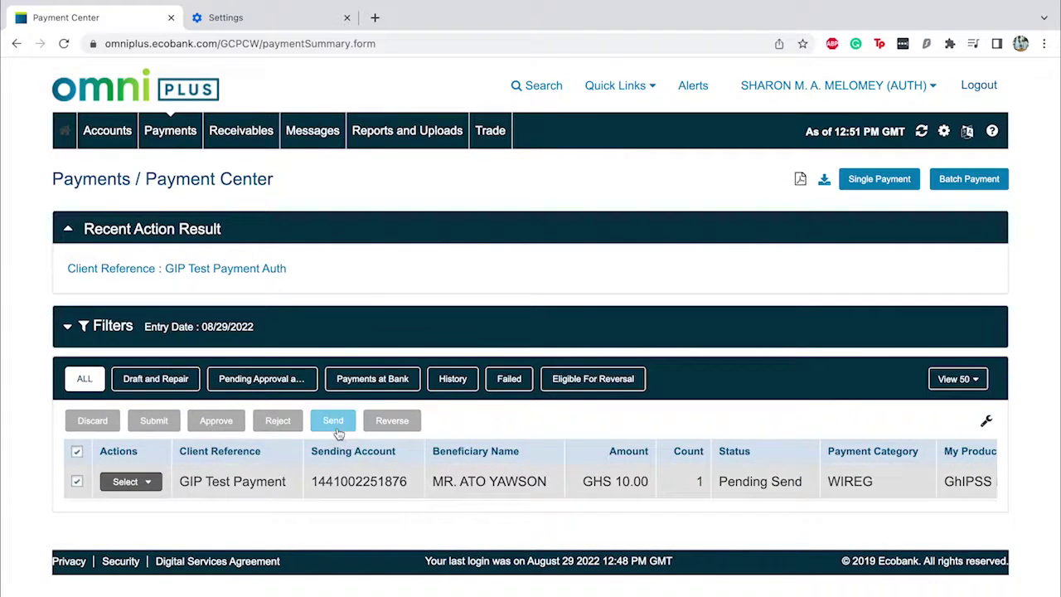